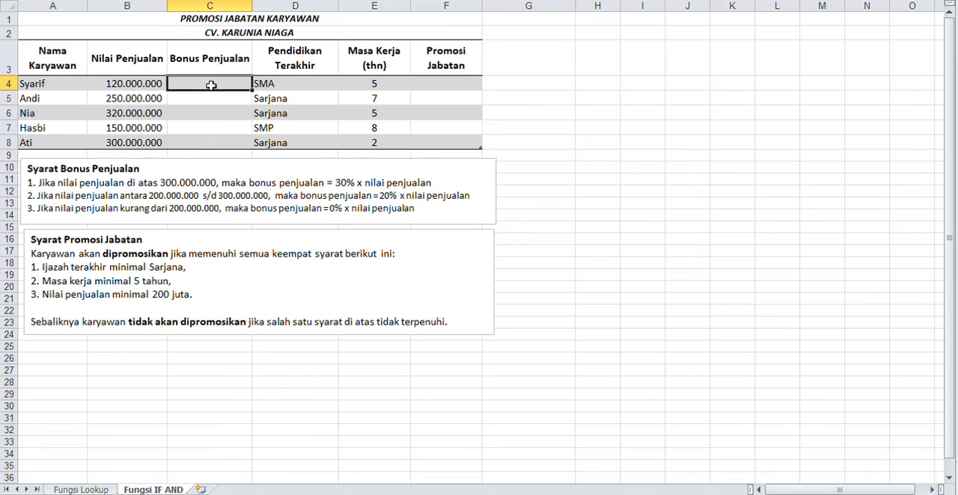
# Begin an IF formula in cell C4 with the condition B4>300000000.
pyautogui.write('=IF(B4')
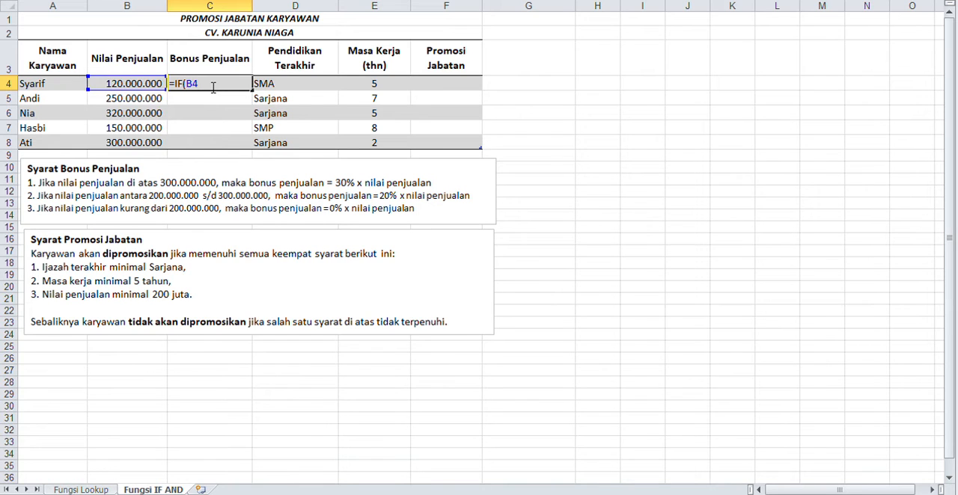
pyautogui.write('>300000000')
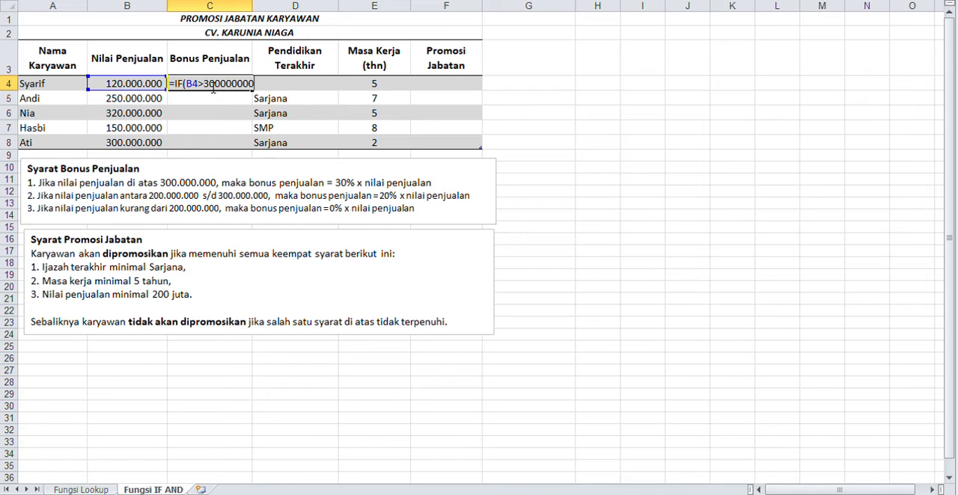
pyautogui.write(';#')
# Add 30%*B4 as the value returned when the first bonus condition in C4's formula is met.
pyautogui.press('BackSpace')
pyautogui.write('30%*B4')
pyautogui.write(';IF(B4')
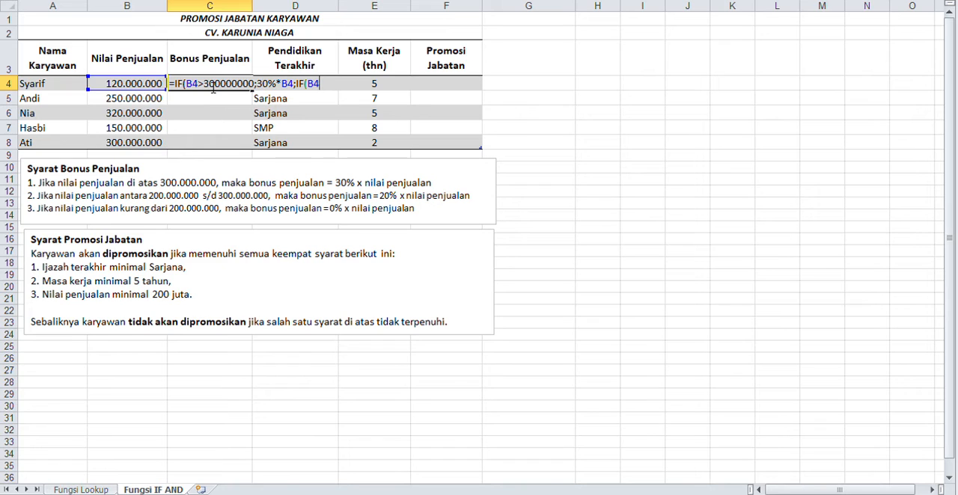
# Nest a second IF in C4's formula with the condition B4>=200000000.
pyautogui.write('>')
pyautogui.write('=')
pyautogui.press('BackSpace')
pyautogui.write('=200000000;')
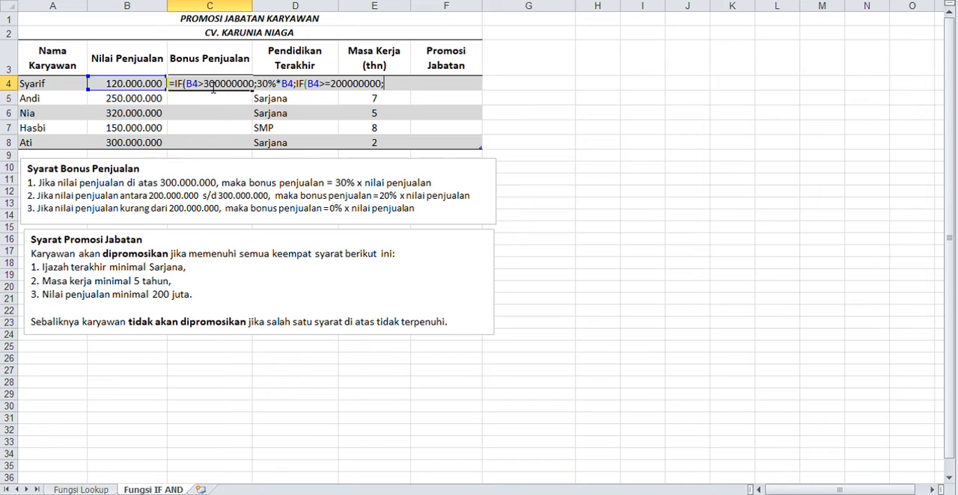
pyautogui.write('20%*B4;IF(B4>=0')
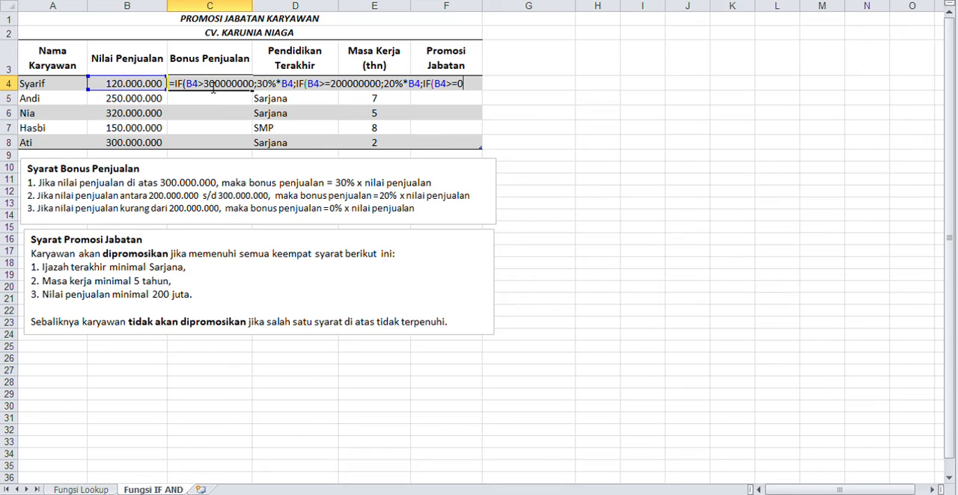
pyautogui.write(',')
# Nest a third IF in the bonus formula with the condition B4>=0.
pyautogui.press('BackSpace')
pyautogui.write(';')
# Return 10%*B4 from the third IF, then close and enter the formula to fill the Bonus Penjualan column.
pyautogui.write('10%*')
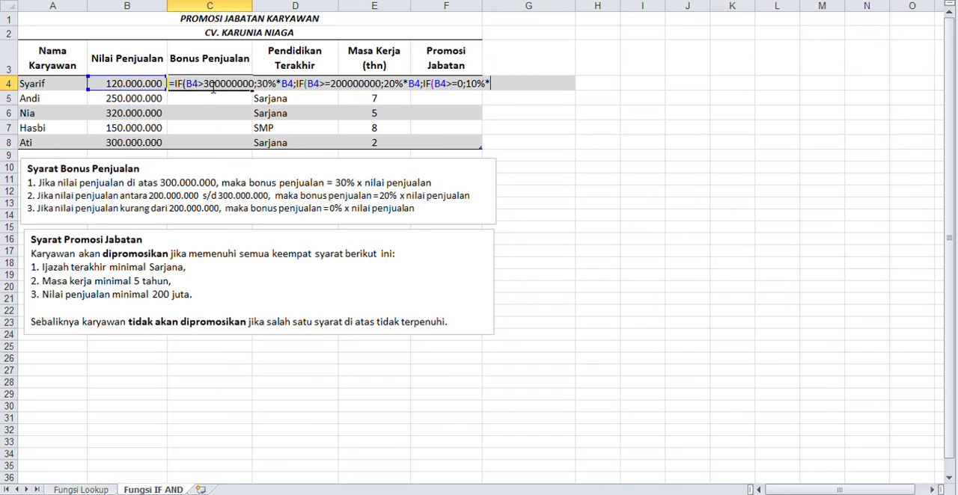
pyautogui.write('B40')
pyautogui.press('BackSpace')
pyautogui.write('))')
pyautogui.press('Return')
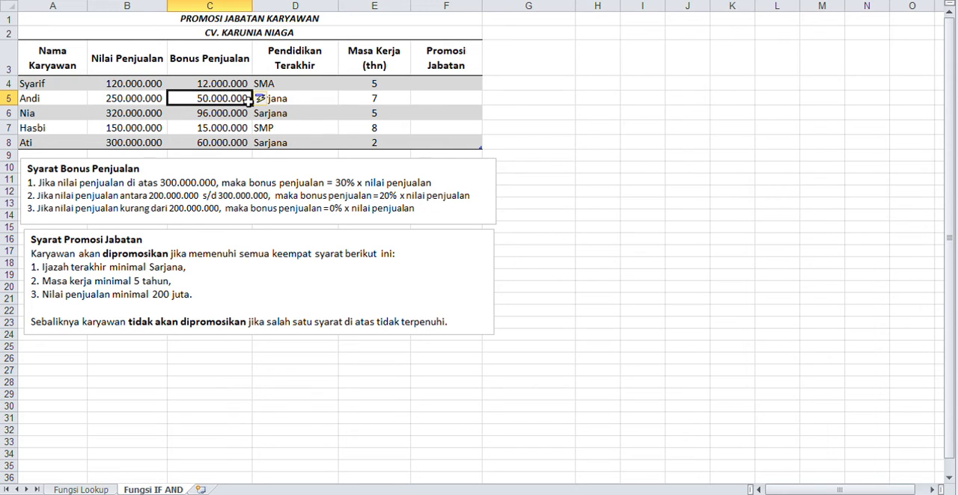
# Begin an IF formula in cell F4 with a nested AND whose first condition is D4="Sarjana".
pyautogui.click(449, 88)
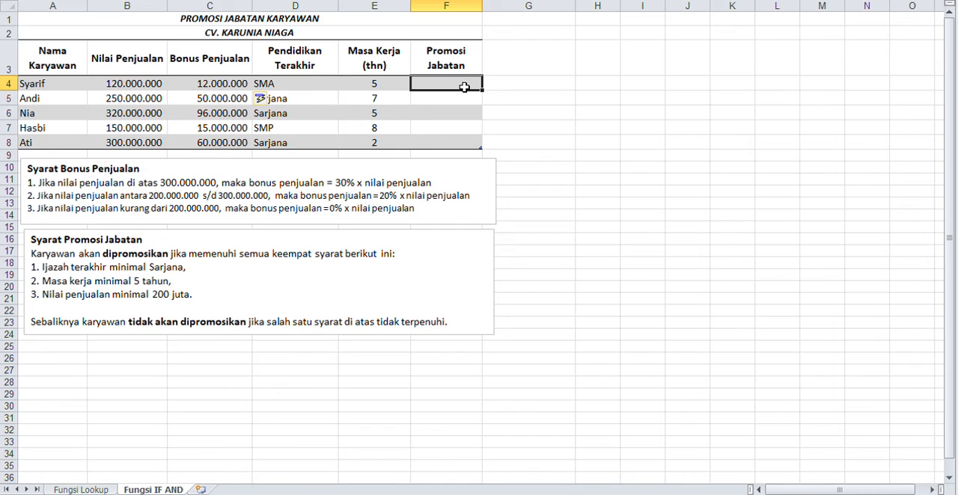
pyautogui.write('=IF(AN')
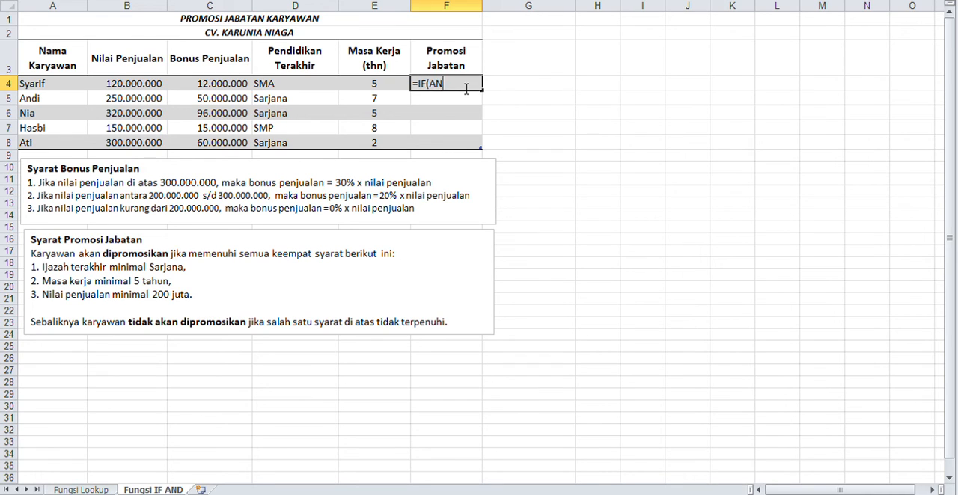
pyautogui.write('D(D4')
pyautogui.write('="S')
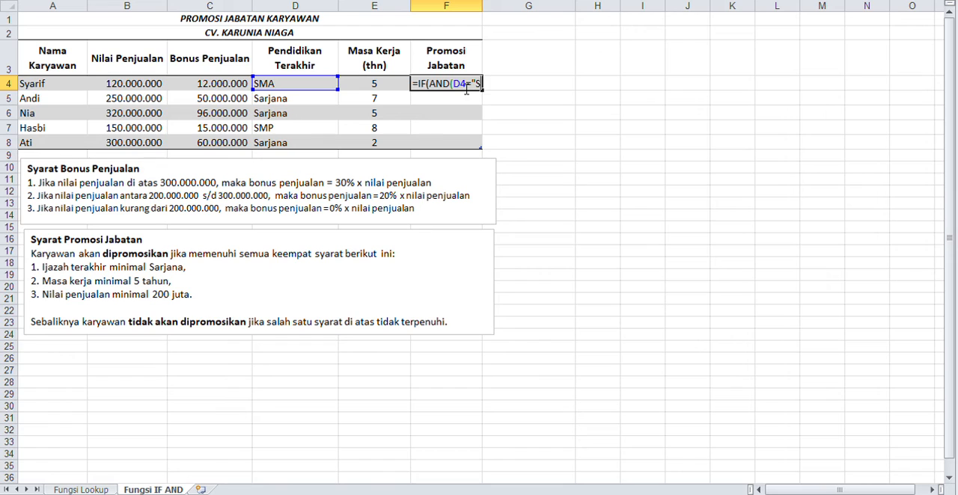
pyautogui.write('arjana')
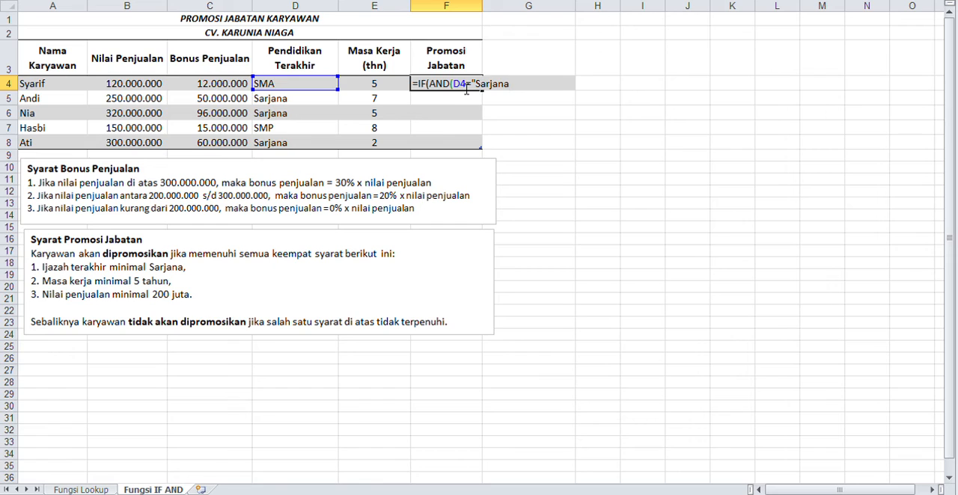
pyautogui.write('";E4')
# Add the conditions E4>=5 and B4>=200000000 to the AND function in F4 and close it.
pyautogui.write('>=5;')
pyautogui.write('B4')
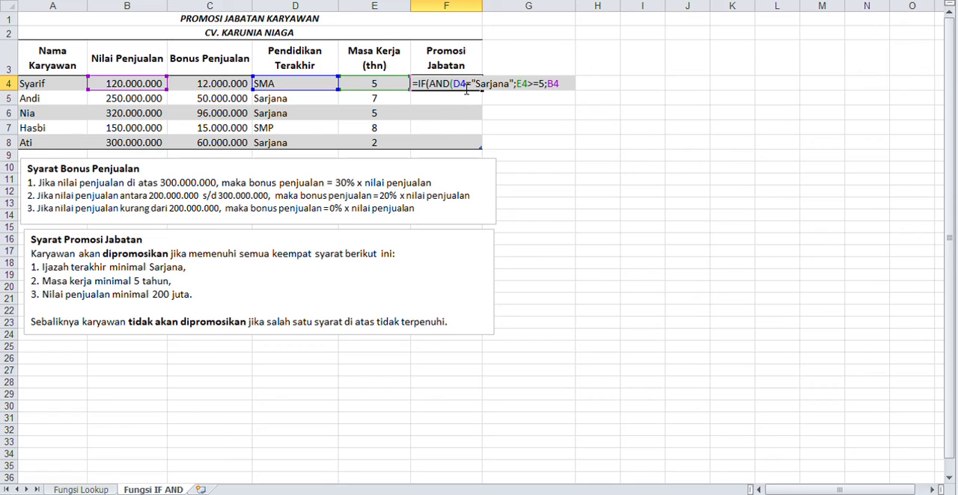
pyautogui.write('>')
pyautogui.write('=')
pyautogui.write('2')
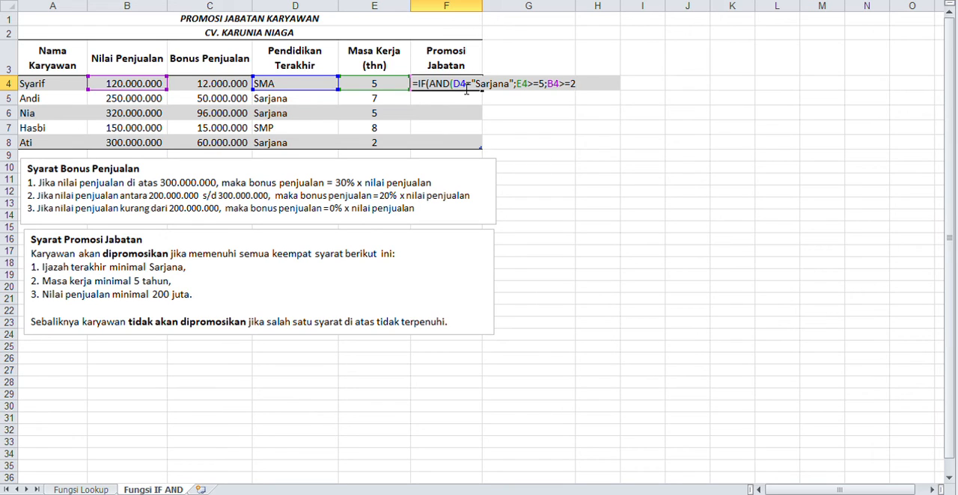
pyautogui.write('00000000')
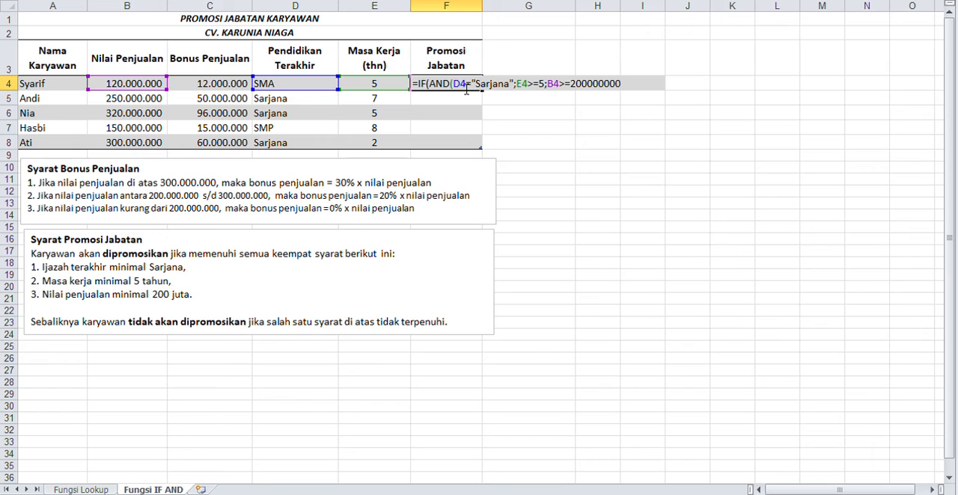
pyautogui.write(');')
# Return "Ya" if all conditions are met, otherwise "Tidak", and enter the formula to fill the Promosi Jabatan column.
pyautogui.write('"Ya";')
pyautogui.write('"Tidak')
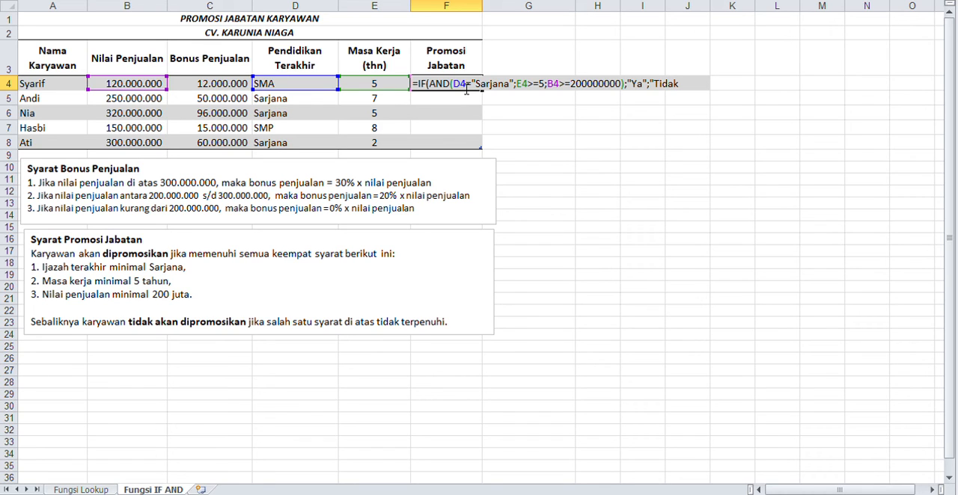
pyautogui.write('")')
pyautogui.press('Return')
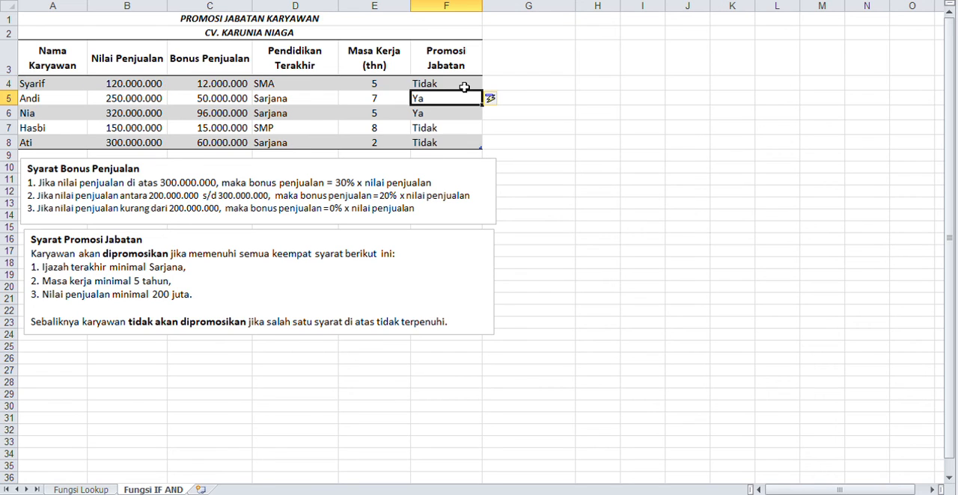